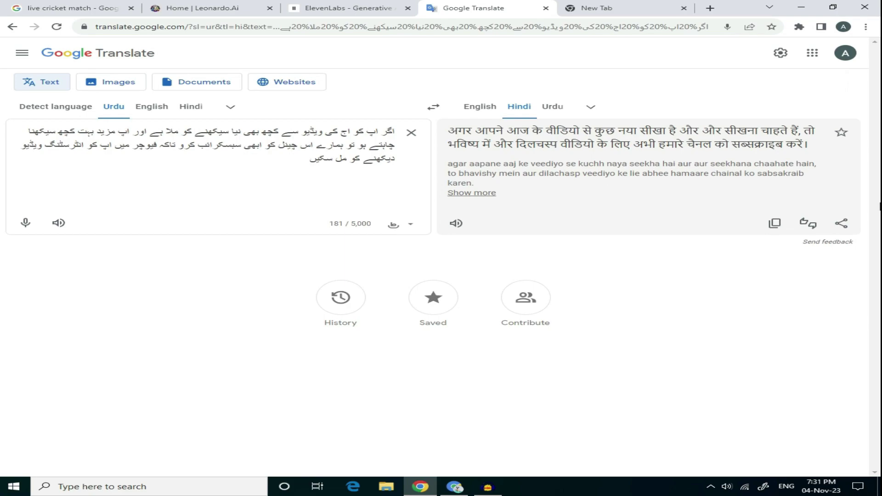
Copy the Hindi translation and generate ElevenLabs speech from it with the Adam voice and Eleven Multilingual v2, including a playback check
{"action": "left_click", "coordinate": [774, 223]}
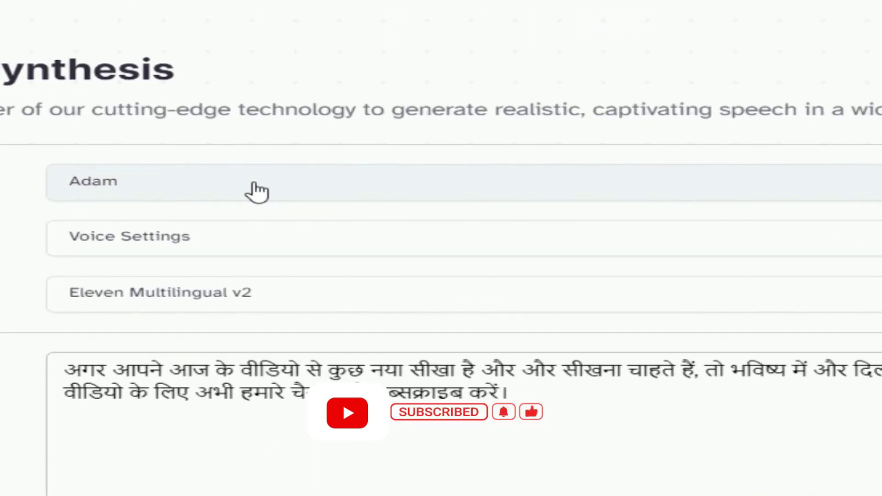
{"action": "left_click", "coordinate": [298, 216]}
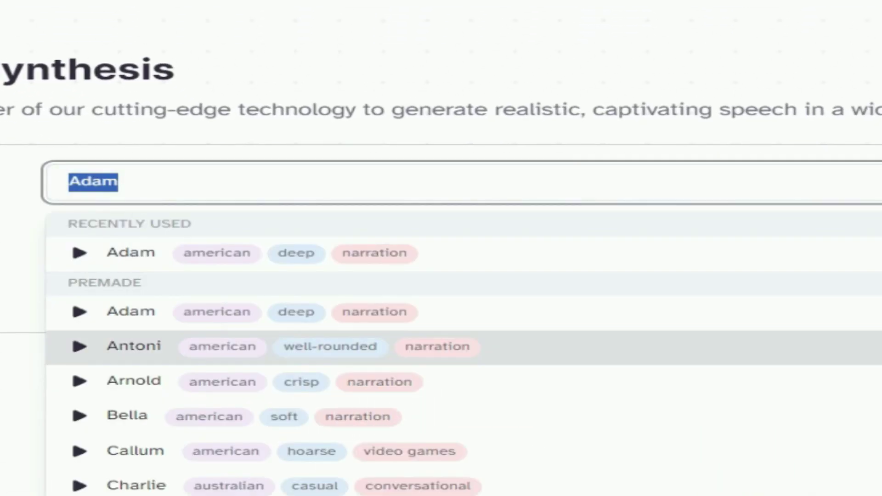
{"action": "left_click", "coordinate": [877, 321]}
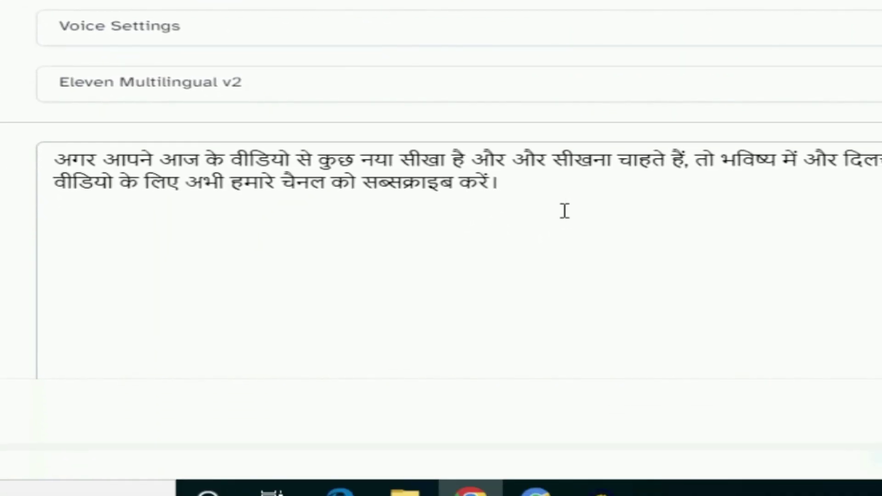
{"action": "scroll", "coordinate": [564, 212], "scroll_direction": "down", "scroll_amount": 5}
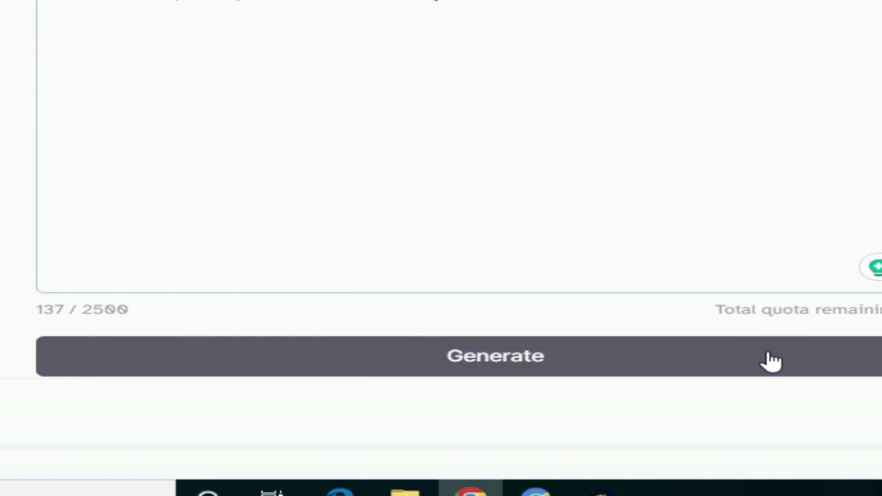
{"action": "left_click", "coordinate": [771, 361]}
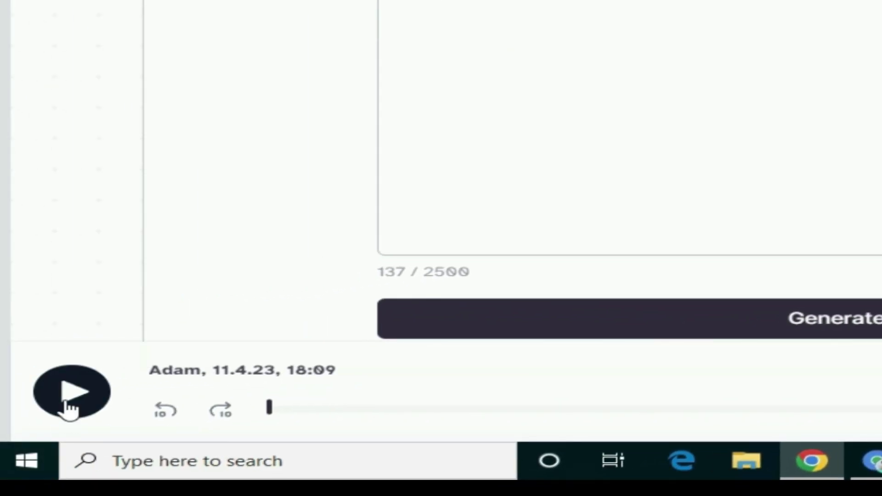
{"action": "left_click", "coordinate": [68, 408]}
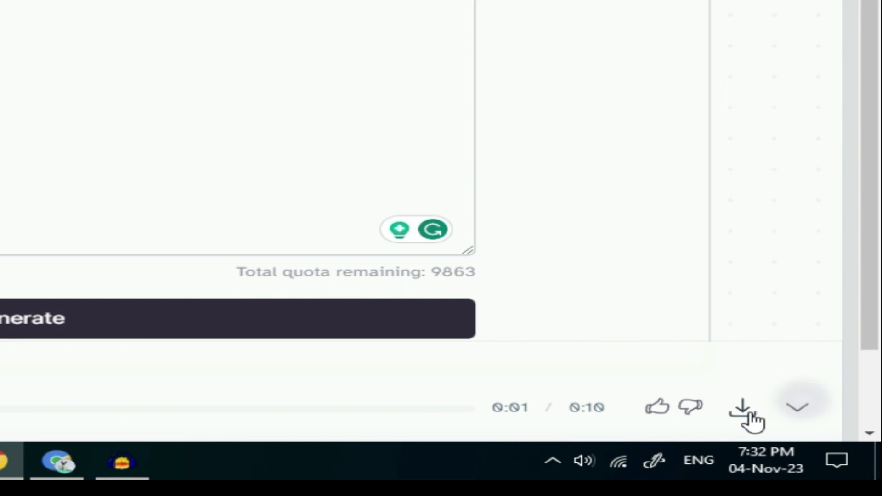
Switch to Leonardo.Ai and browse the trending images under Recent Creations
{"action": "left_click", "coordinate": [69, 7]}
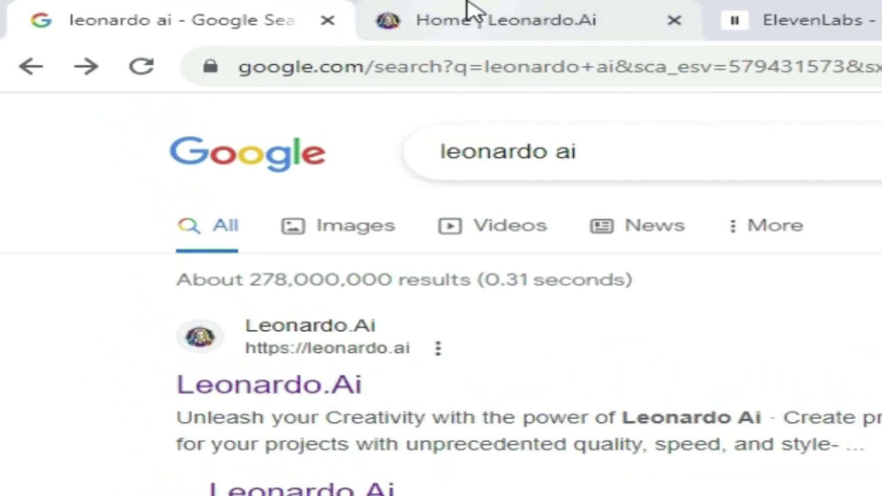
{"action": "left_click", "coordinate": [467, 14]}
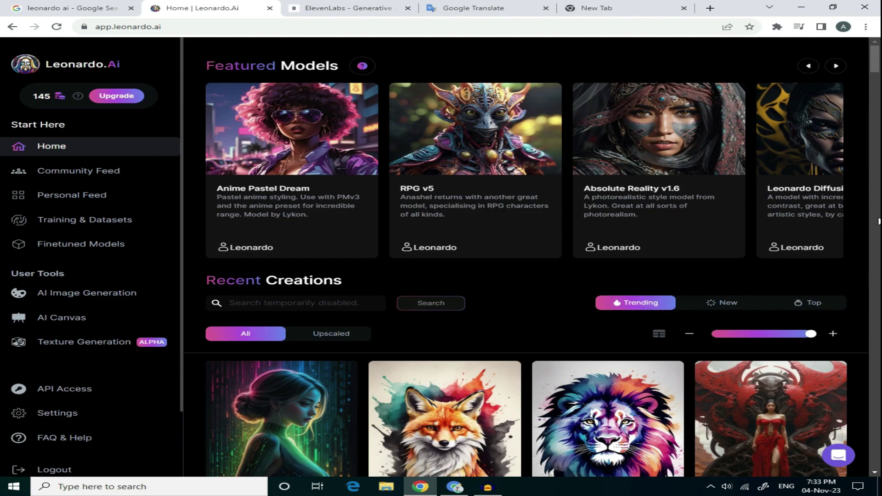
{"action": "scroll", "coordinate": [878, 221], "scroll_direction": "down", "scroll_amount": 5}
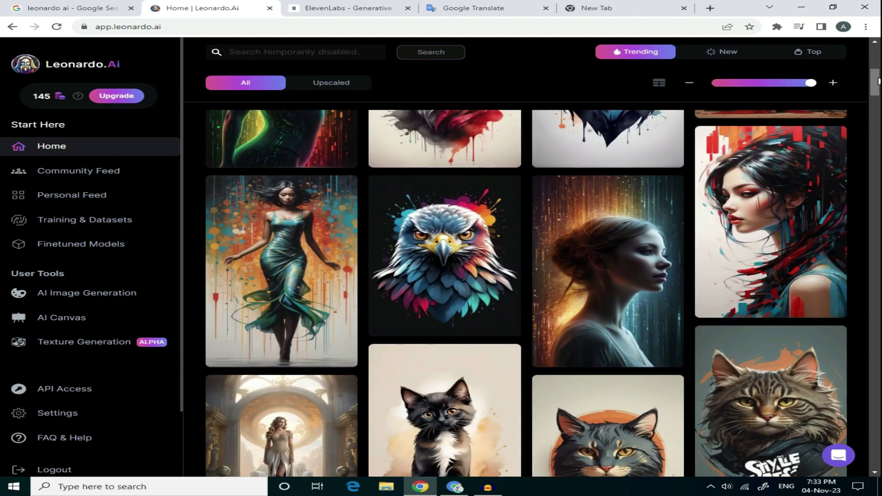
{"action": "scroll", "coordinate": [874, 221], "scroll_direction": "down", "scroll_amount": 10}
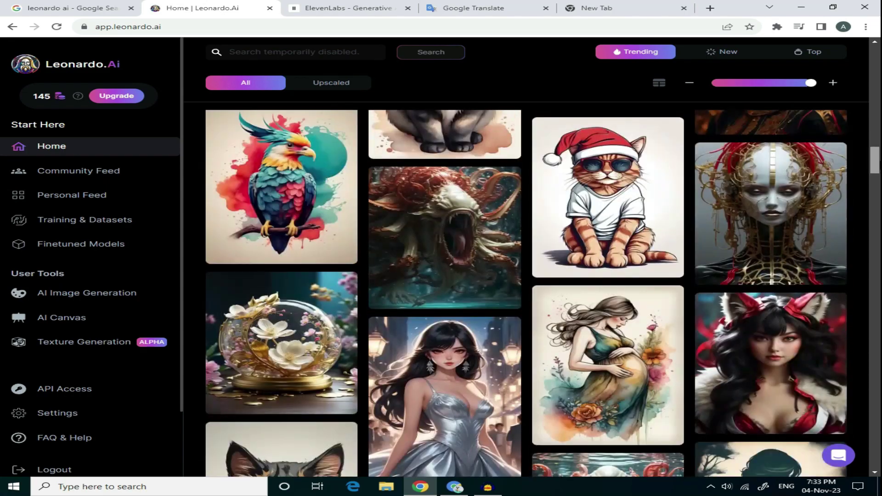
{"action": "scroll", "coordinate": [526, 293], "scroll_direction": "down", "scroll_amount": 8}
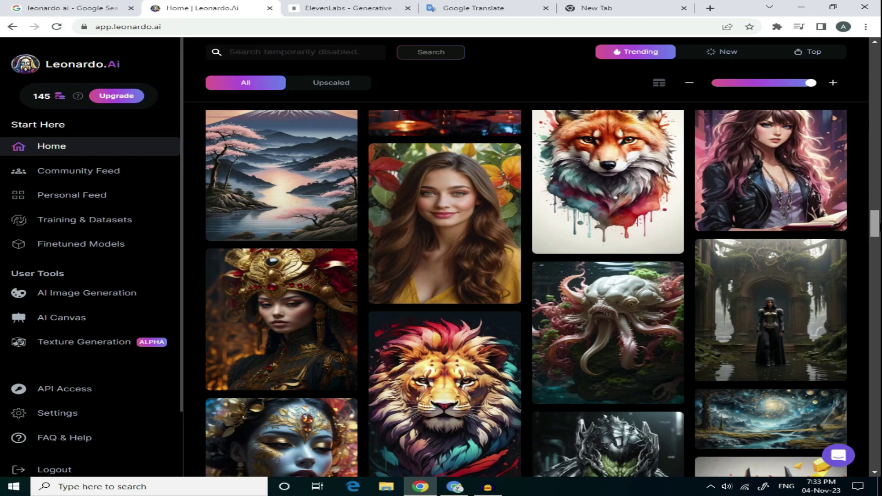
{"action": "scroll", "coordinate": [463, 247], "scroll_direction": "up", "scroll_amount": 1}
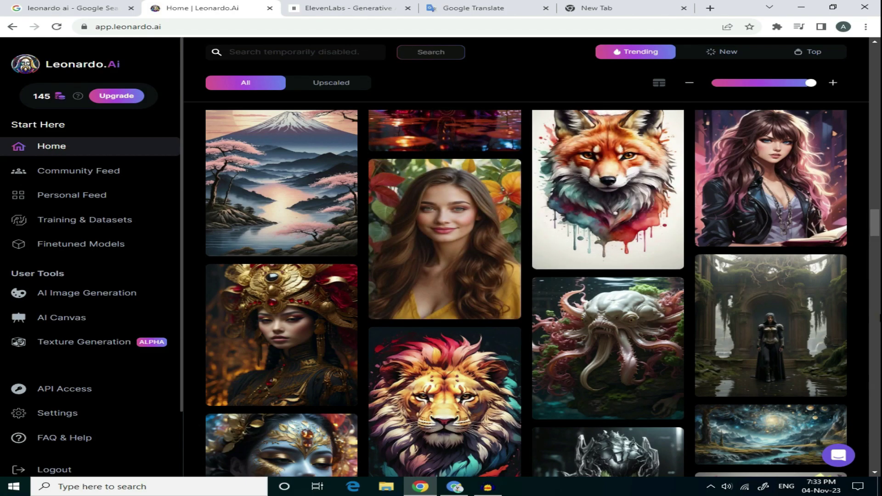
{"action": "scroll", "coordinate": [608, 193], "scroll_direction": "down", "scroll_amount": 6}
{"action": "scroll", "coordinate": [526, 292], "scroll_direction": "down", "scroll_amount": 6}
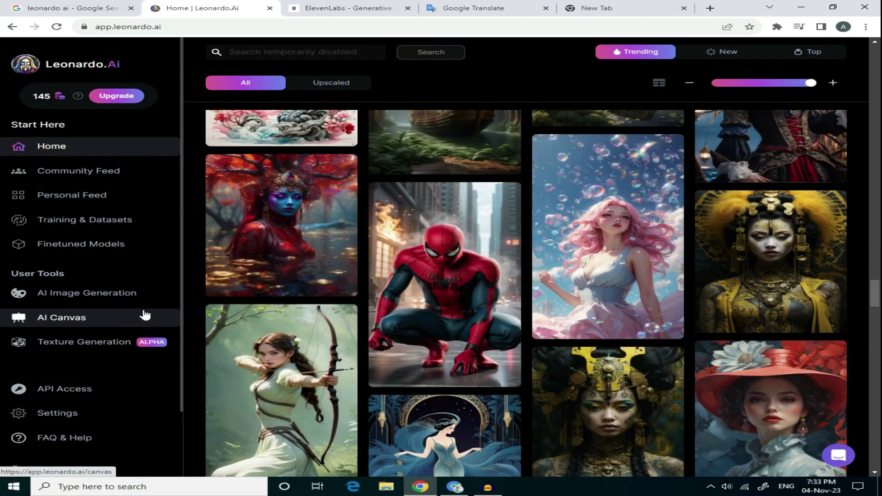
Open AI Image Generation and review the 25-year-old male executive prompt with its generated portraits
{"action": "left_click", "coordinate": [123, 296]}
{"action": "left_click_drag", "start_coordinate": [461, 168], "coordinate": [271, 86]}
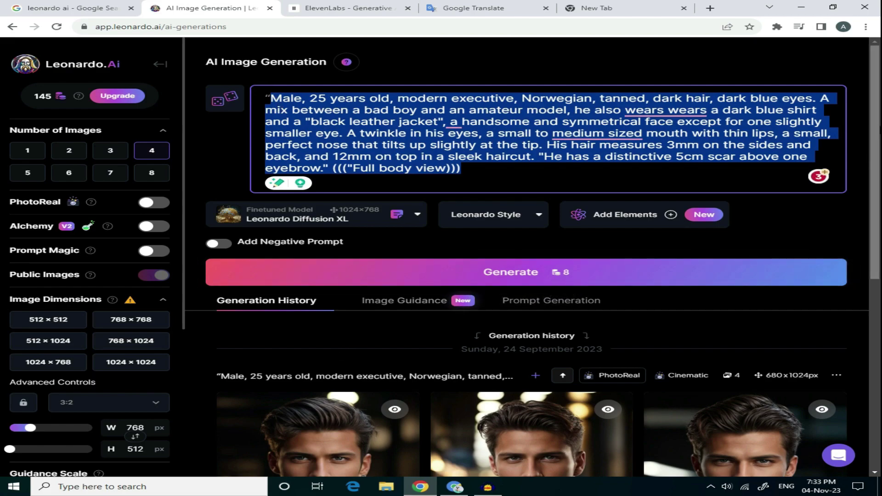
{"action": "scroll", "coordinate": [528, 257], "scroll_direction": "down", "scroll_amount": 8}
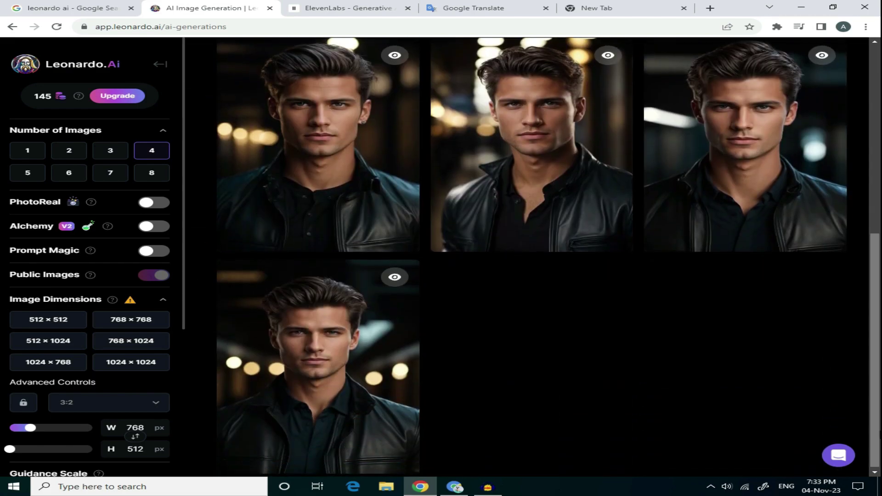
{"action": "mouse_move", "coordinate": [288, 397]}
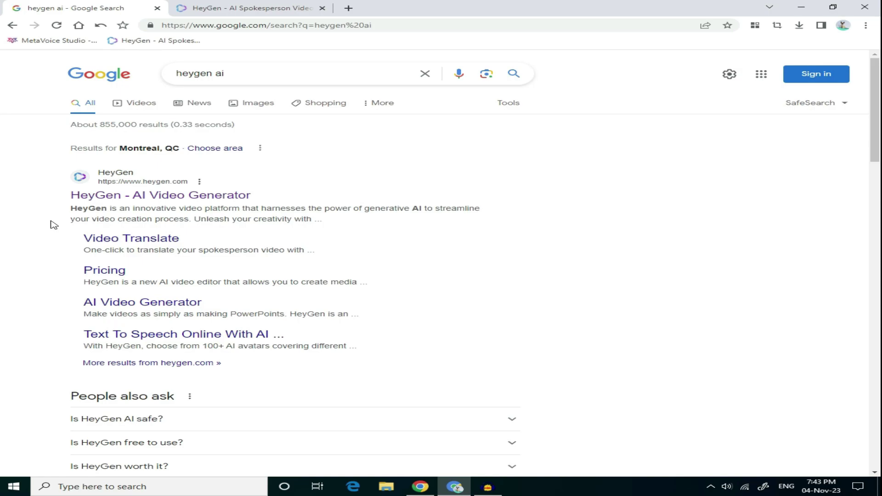
Switch to HeyGen and upload the PhotoReal male portrait from Downloads as a TalkingPhoto under Photo Avatar
{"action": "key", "text": "ctrl+Tab"}
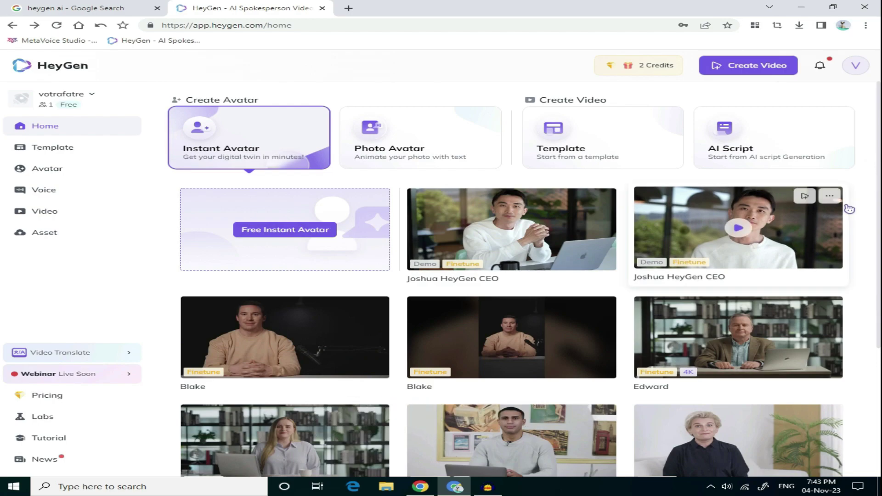
{"action": "mouse_move", "coordinate": [427, 199]}
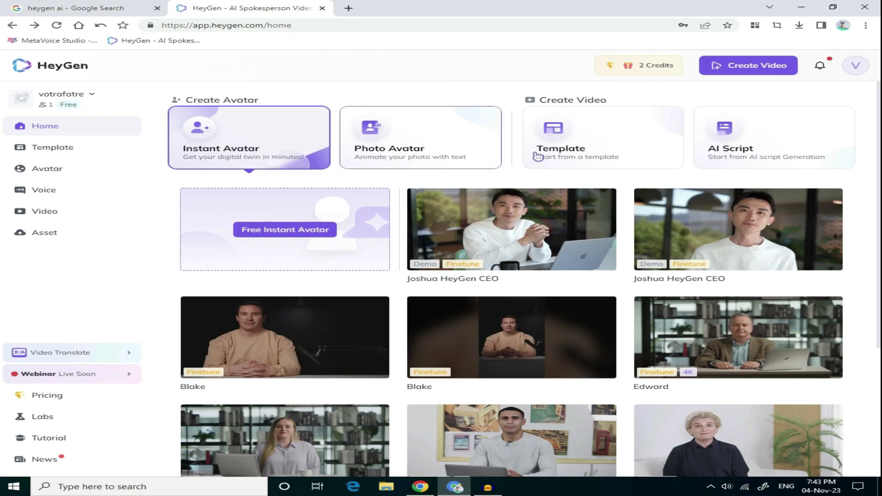
{"action": "left_click", "coordinate": [441, 145]}
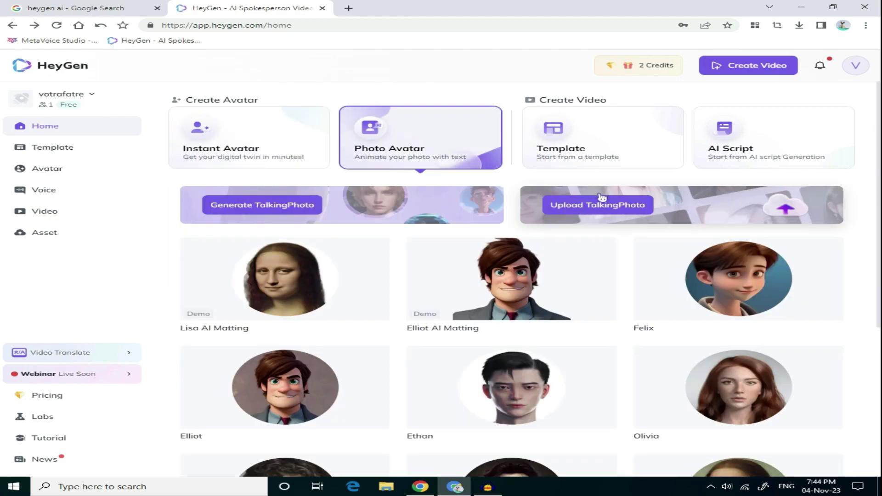
{"action": "left_click", "coordinate": [624, 212]}
{"action": "left_click", "coordinate": [158, 91]}
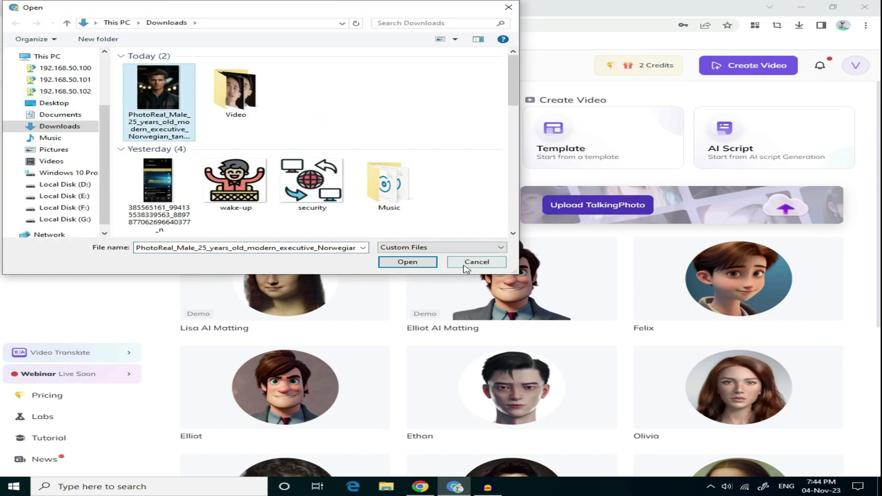
{"action": "left_click", "coordinate": [399, 263]}
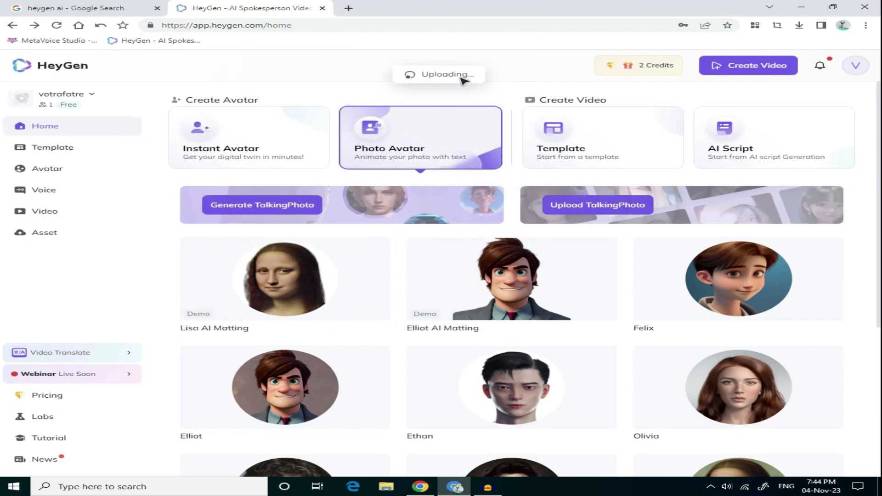
Create a portrait-format video with the uploaded TalkingPhoto of the dark-haired man
{"action": "scroll", "coordinate": [325, 252], "scroll_direction": "down", "scroll_amount": 1}
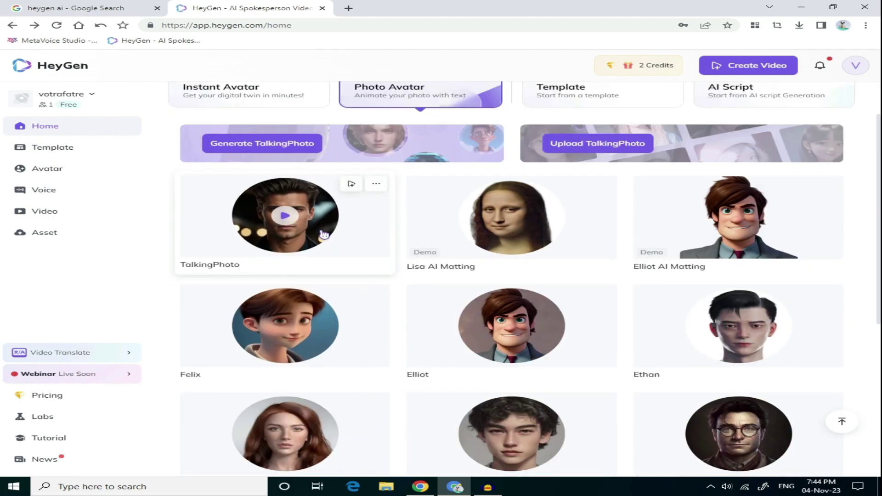
{"action": "mouse_move", "coordinate": [383, 188]}
{"action": "mouse_move", "coordinate": [352, 184]}
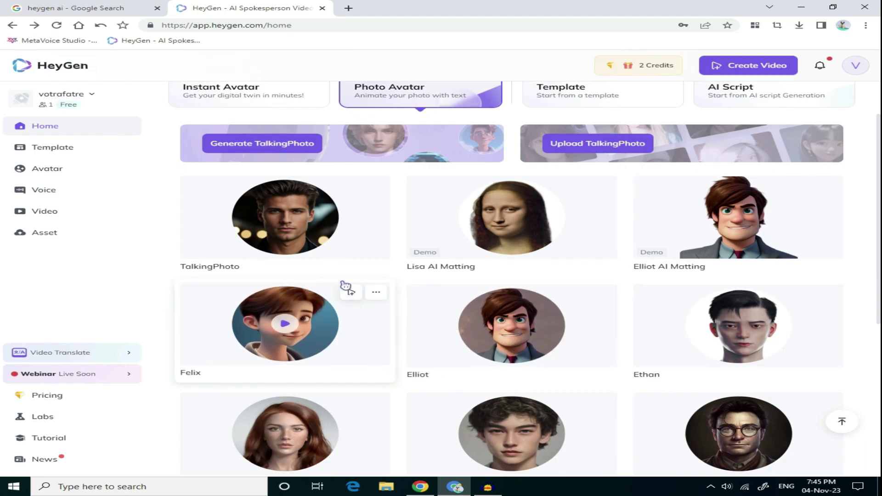
{"action": "left_click", "coordinate": [351, 184]}
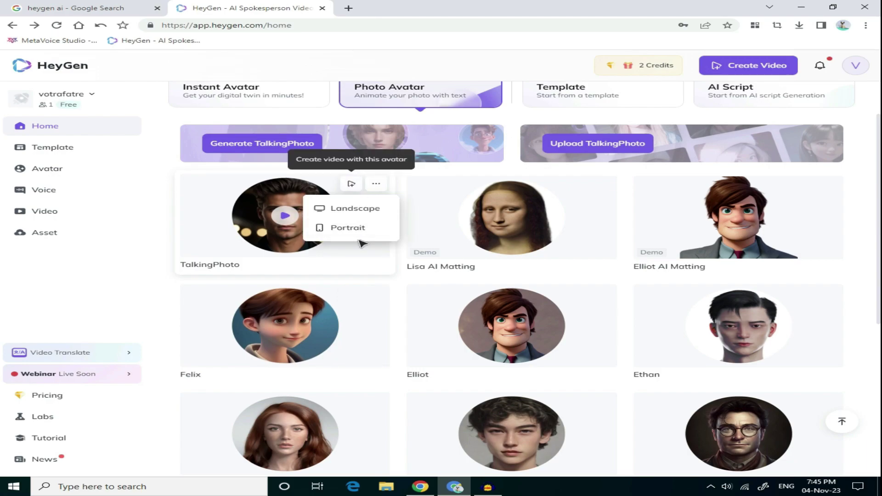
{"action": "left_click", "coordinate": [348, 228]}
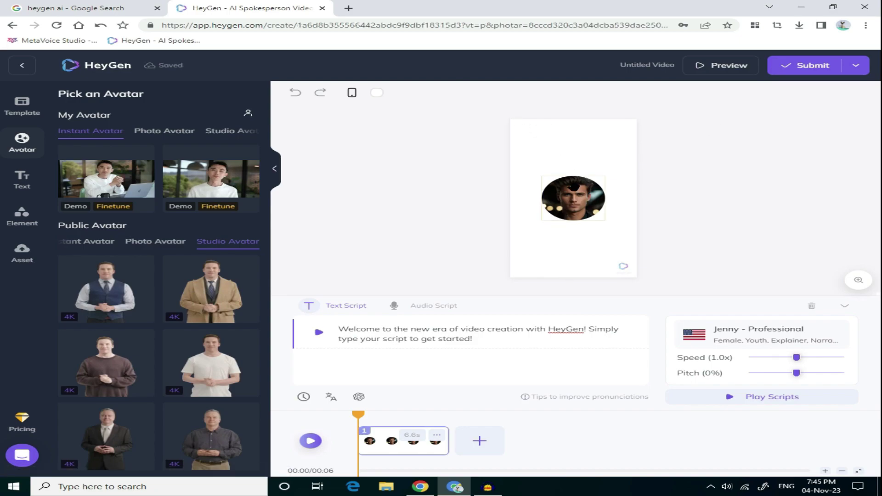
Change the avatar on the canvas from circle view to half-body view
{"action": "left_click", "coordinate": [578, 194]}
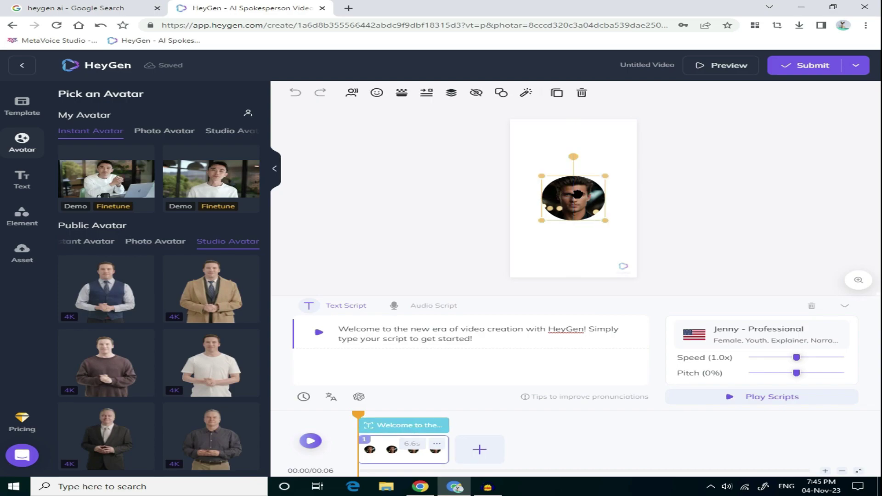
{"action": "right_click", "coordinate": [578, 194]}
{"action": "mouse_move", "coordinate": [682, 207]}
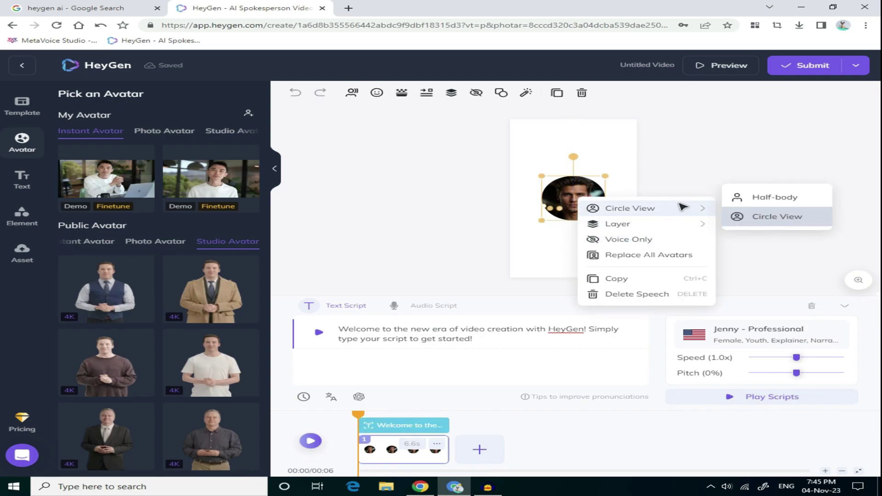
{"action": "left_click", "coordinate": [786, 194]}
Align the avatar with the canvas's upper edge and enlarge it to slightly more than the canvas width, centred horizontally
{"action": "left_click", "coordinate": [577, 190]}
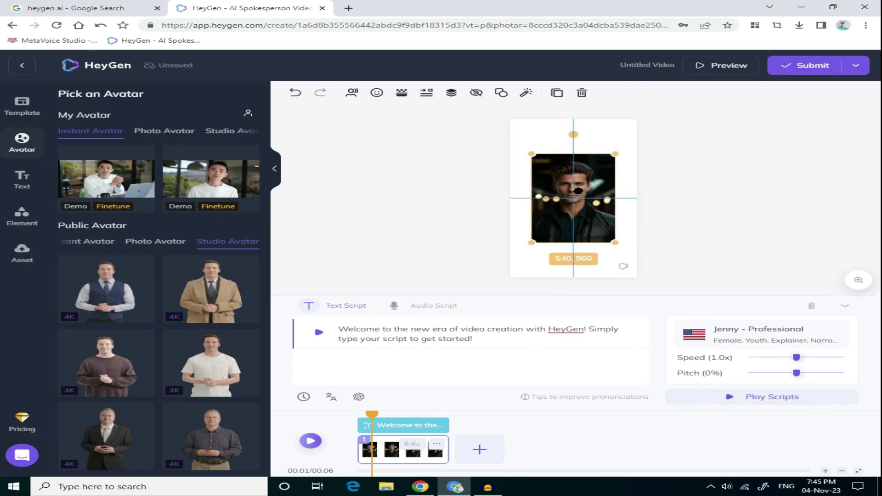
{"action": "left_click_drag", "start_coordinate": [578, 191], "coordinate": [564, 168]}
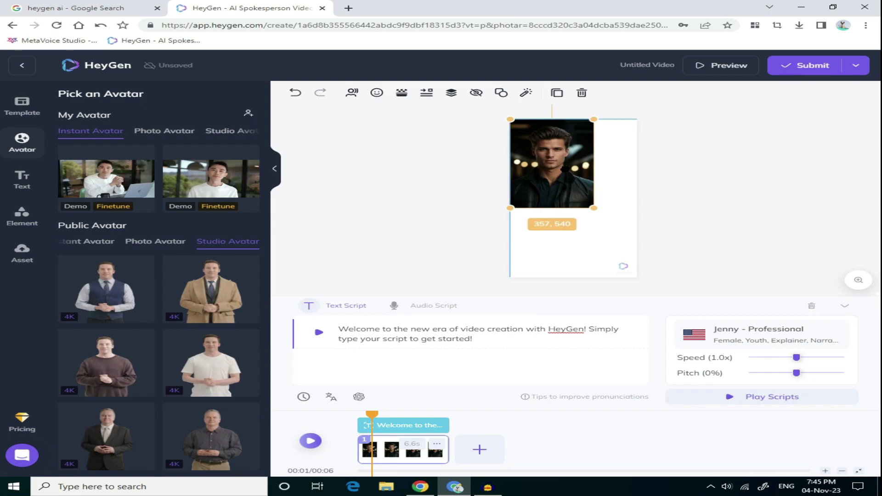
{"action": "left_click_drag", "start_coordinate": [594, 209], "coordinate": [639, 255]}
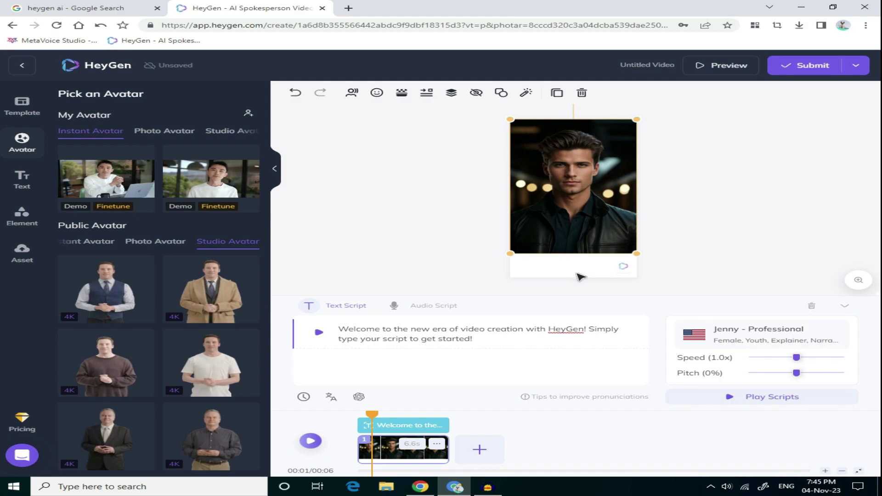
{"action": "left_click_drag", "start_coordinate": [637, 255], "coordinate": [652, 263]}
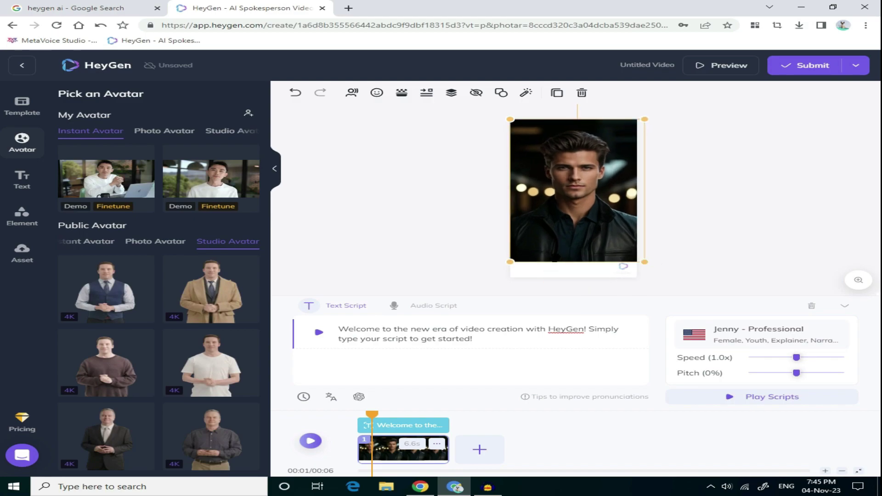
{"action": "left_click_drag", "start_coordinate": [574, 207], "coordinate": [570, 207]}
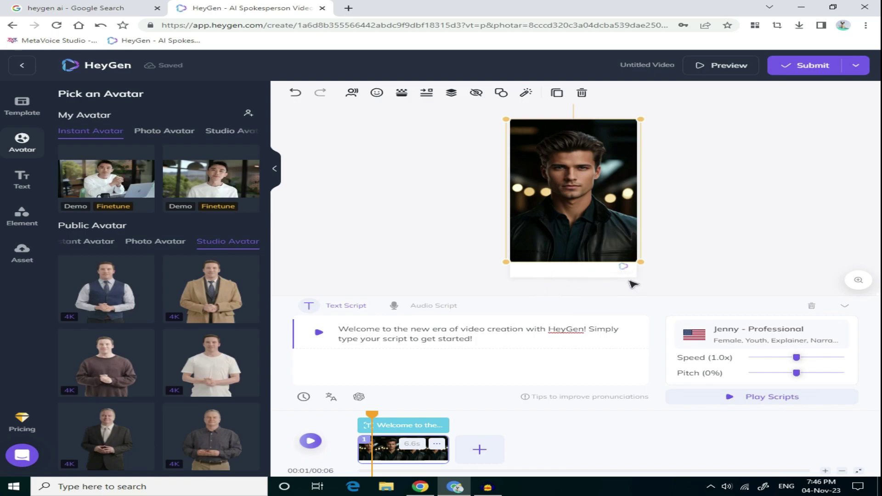
{"action": "left_click", "coordinate": [630, 281]}
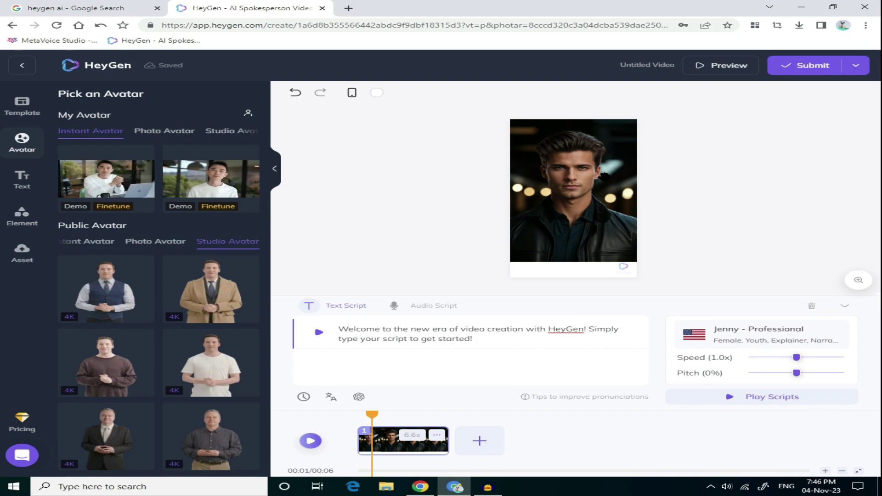
Upload the ElevenLabs MP3 voice-over from Downloads as the scene's audio script and play back the scene
{"action": "left_click", "coordinate": [442, 312]}
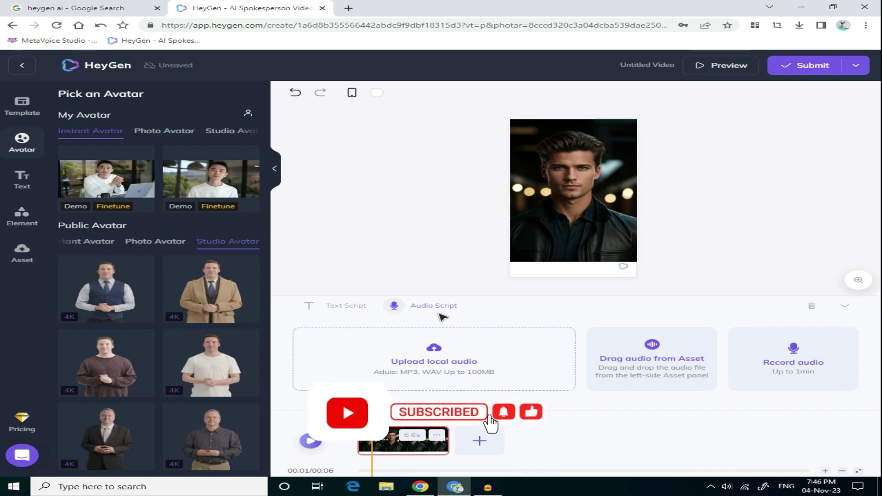
{"action": "left_click", "coordinate": [451, 371]}
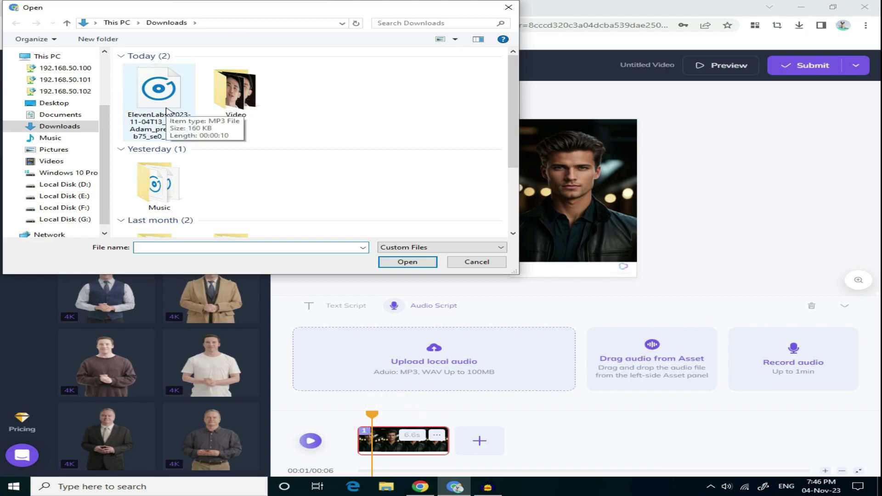
{"action": "left_click", "coordinate": [166, 111]}
{"action": "left_click", "coordinate": [407, 261]}
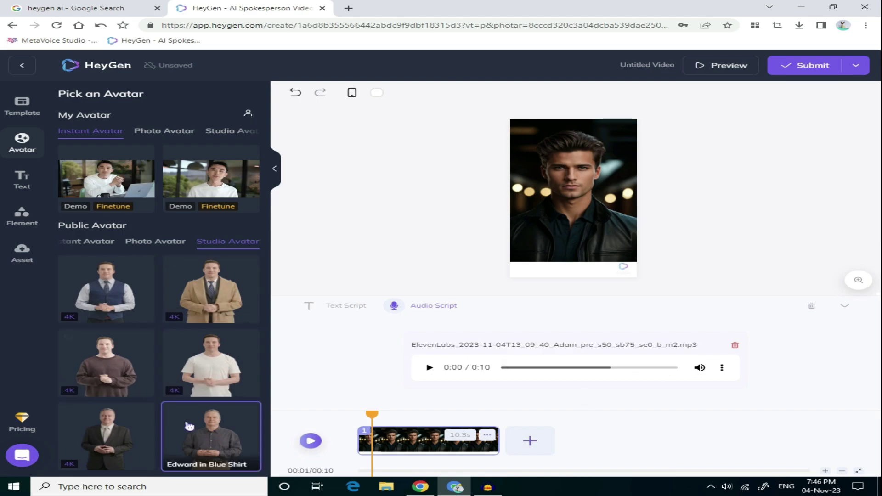
{"action": "left_click", "coordinate": [310, 440]}
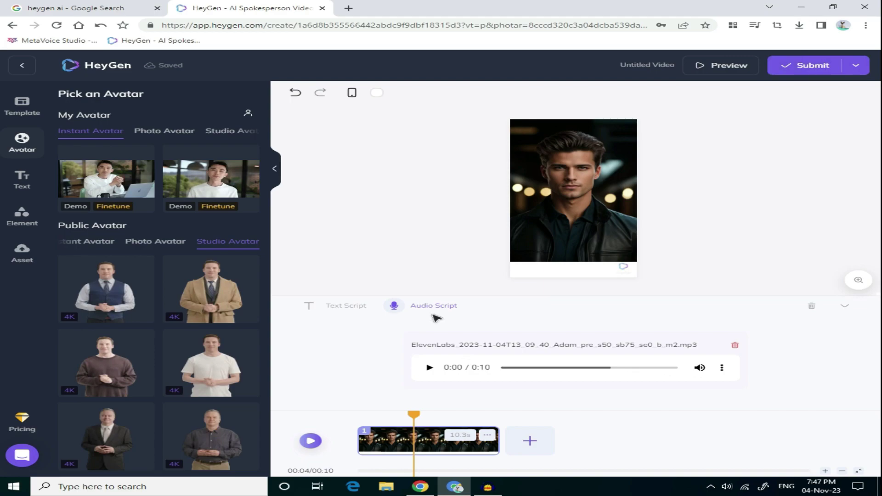
Submit the video for rendering, confirm the credit use and dismiss the satisfaction survey
{"action": "left_click", "coordinate": [807, 73]}
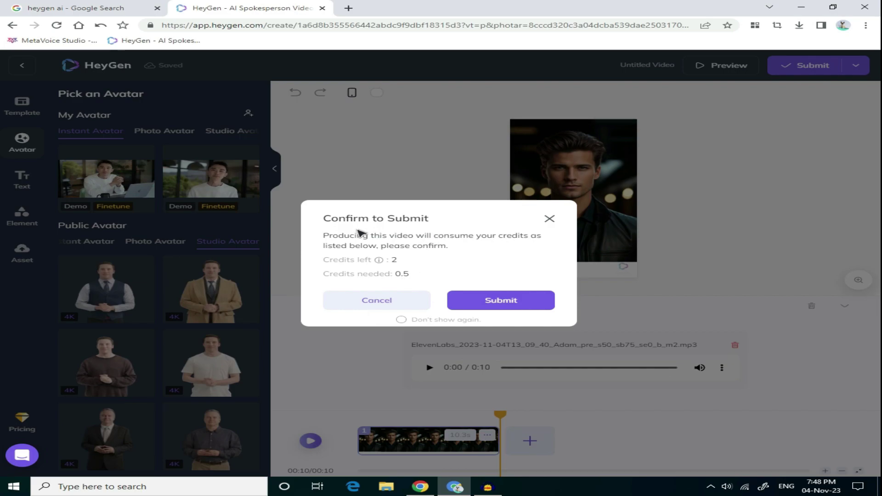
{"action": "left_click", "coordinate": [516, 300]}
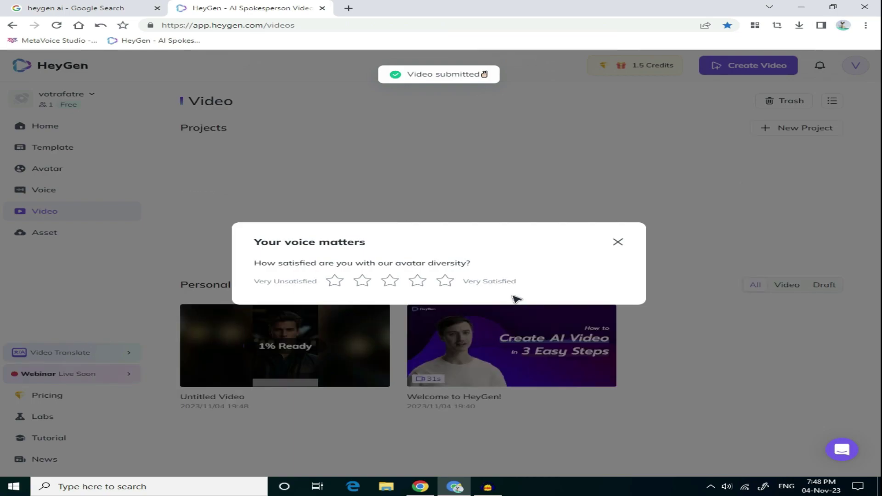
{"action": "left_click", "coordinate": [522, 335]}
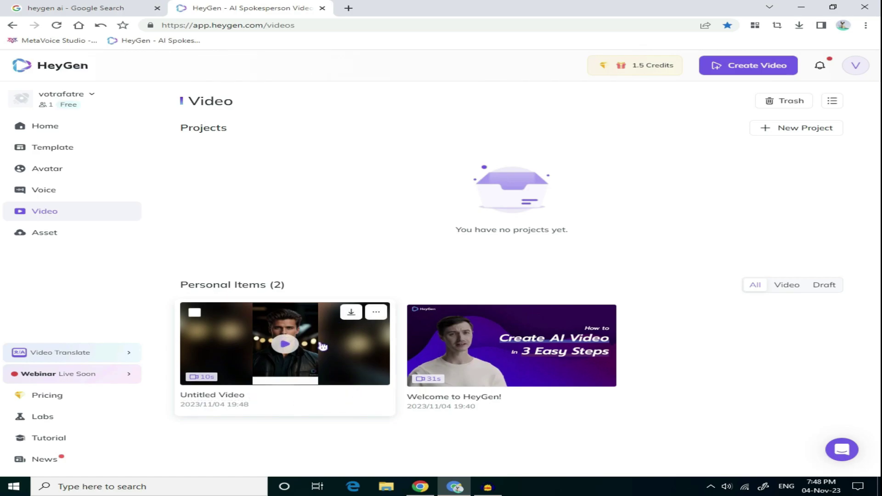
Open the rendered Untitled Video and download the original in 1080P to Downloads as Untitled Video (1).mp4
{"action": "left_click", "coordinate": [322, 345]}
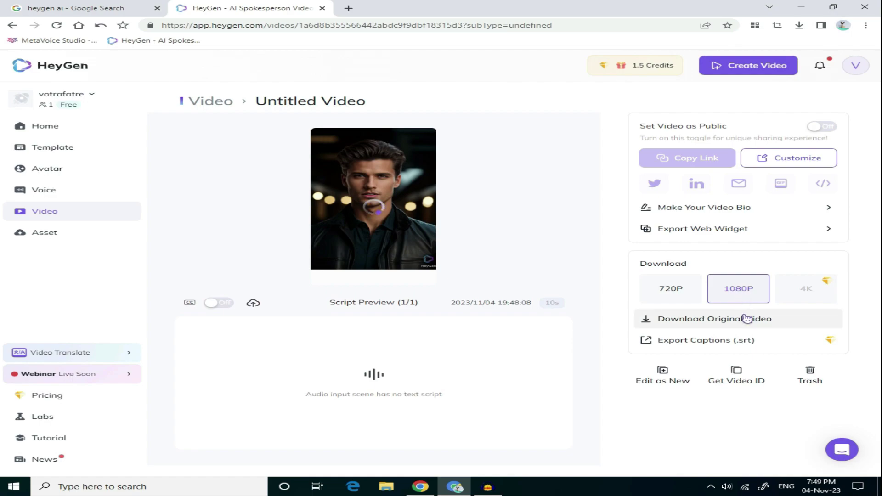
{"action": "left_click", "coordinate": [706, 322]}
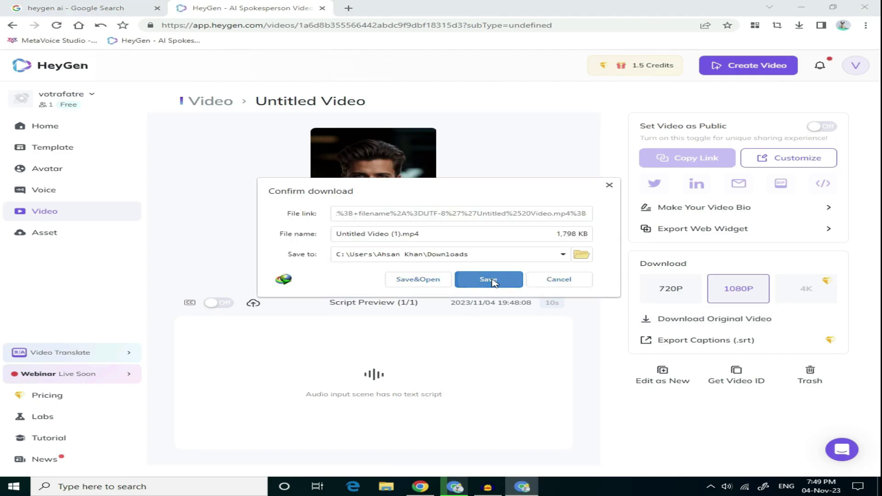
{"action": "left_click", "coordinate": [495, 282]}
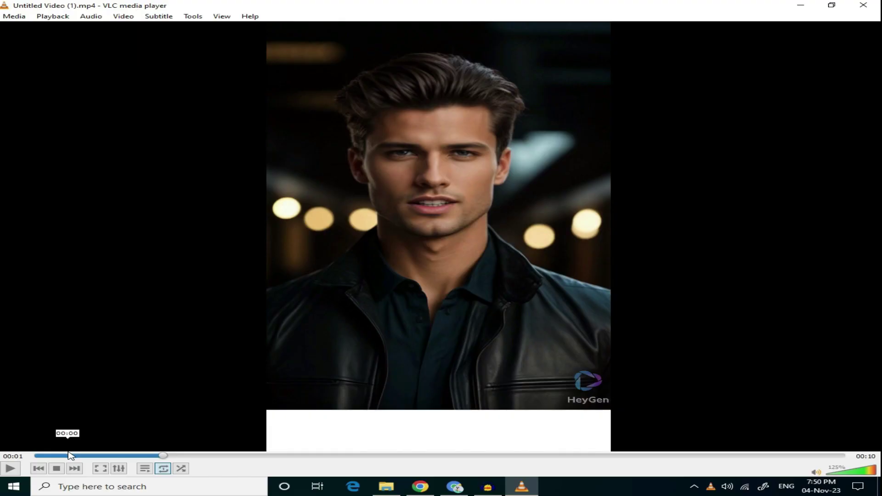
Play the downloaded Untitled Video (1).mp4 from near its start in VLC media player, then minimise the player
{"action": "left_click", "coordinate": [73, 456]}
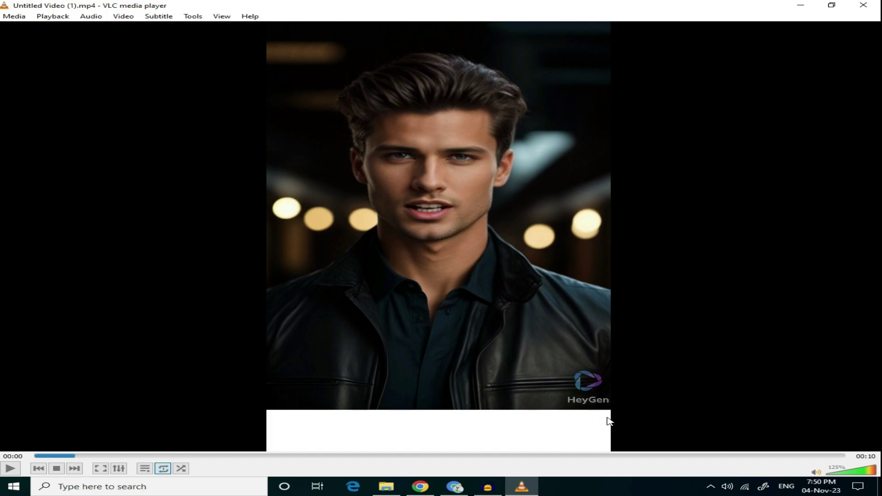
{"action": "right_click", "coordinate": [19, 470]}
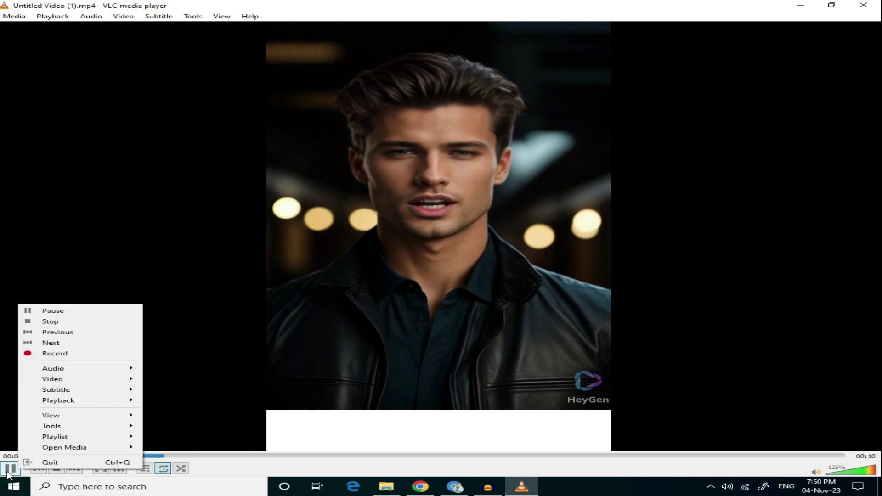
{"action": "left_click", "coordinate": [8, 473]}
{"action": "left_click", "coordinate": [8, 473]}
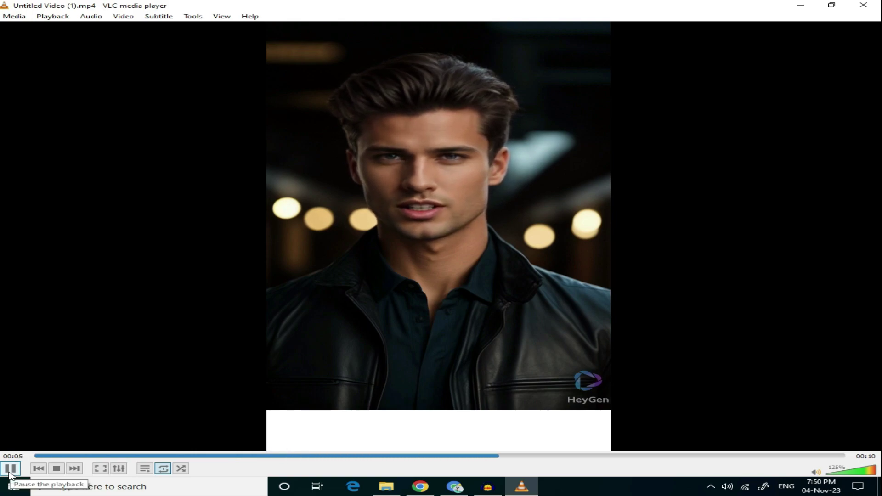
{"action": "left_click", "coordinate": [806, 4]}
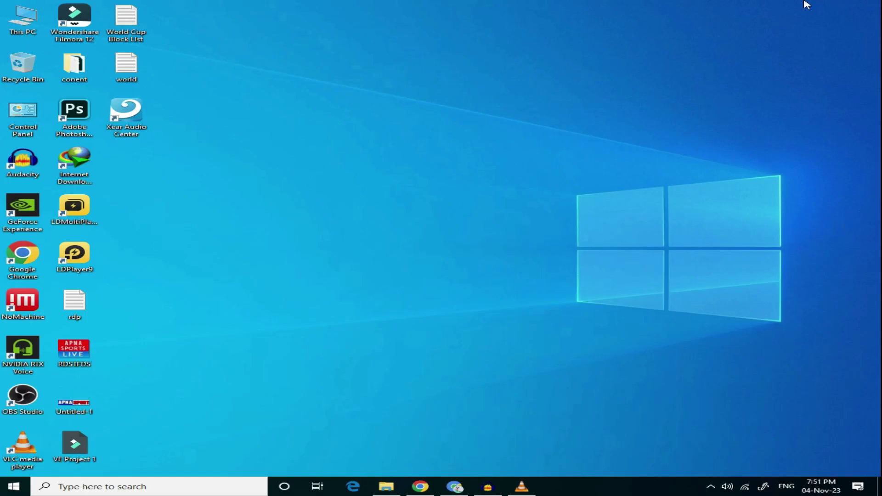